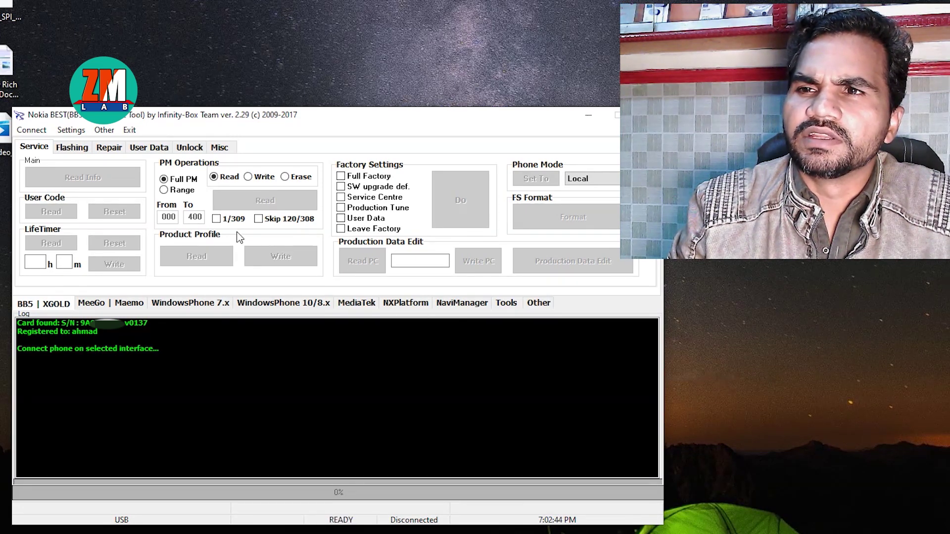
Step: Select the RM-872 model for flashing and enable DeadMode
{"action": "left_click", "coordinate": [71, 150]}
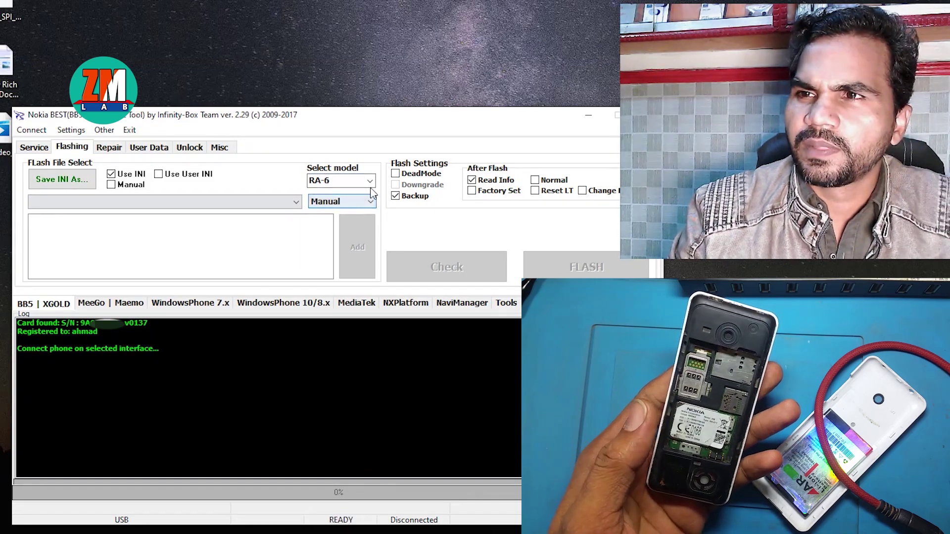
{"action": "left_click", "coordinate": [370, 181]}
{"action": "scroll", "coordinate": [345, 430], "scroll_direction": "down", "scroll_amount": 20}
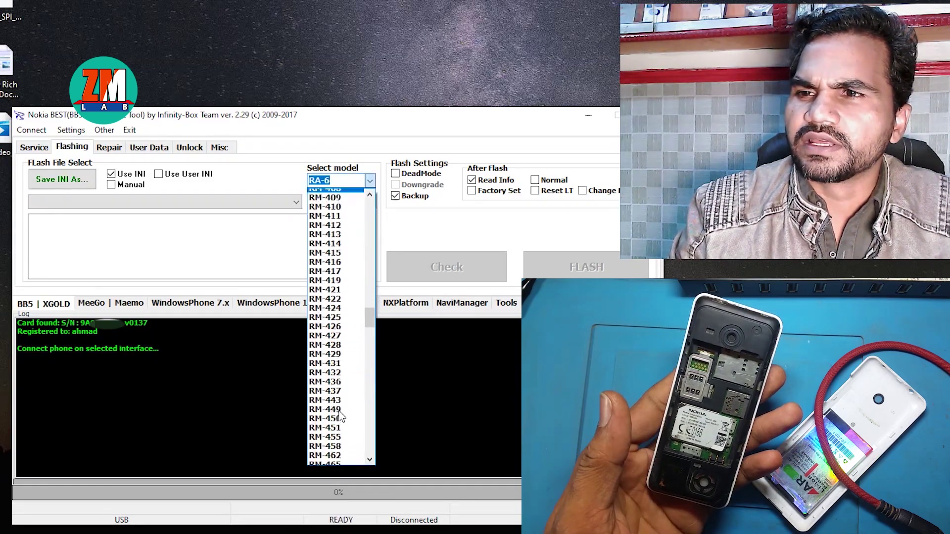
{"action": "scroll", "coordinate": [341, 419], "scroll_direction": "down", "scroll_amount": 20}
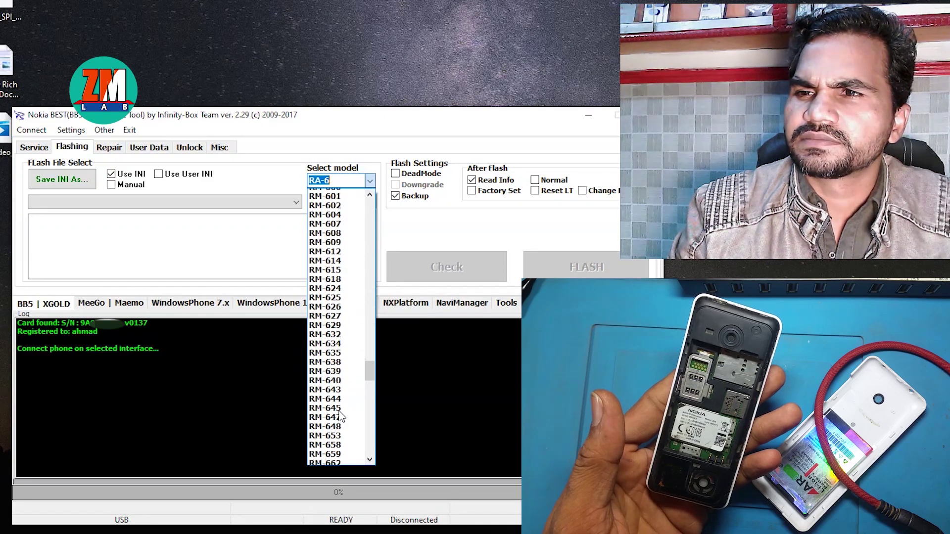
{"action": "scroll", "coordinate": [372, 422], "scroll_direction": "down", "scroll_amount": 1}
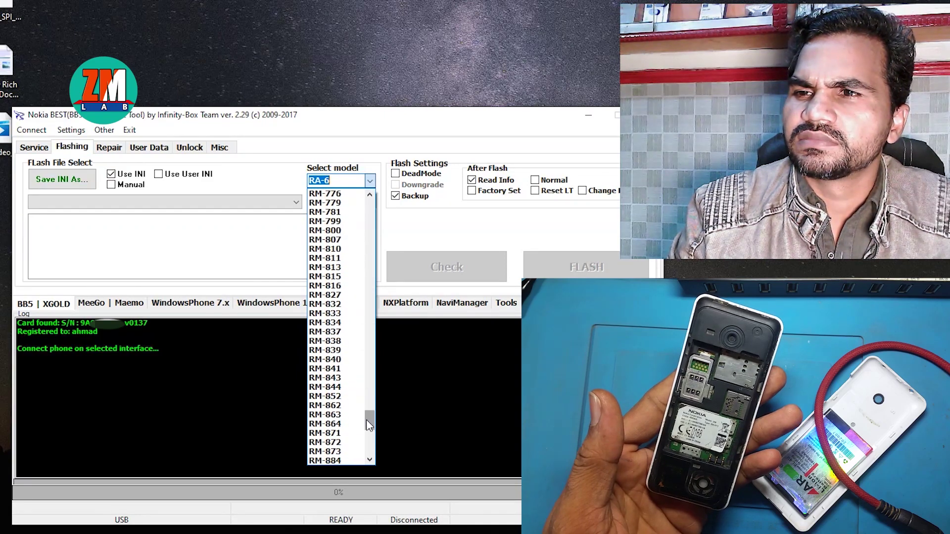
{"action": "left_click", "coordinate": [337, 442]}
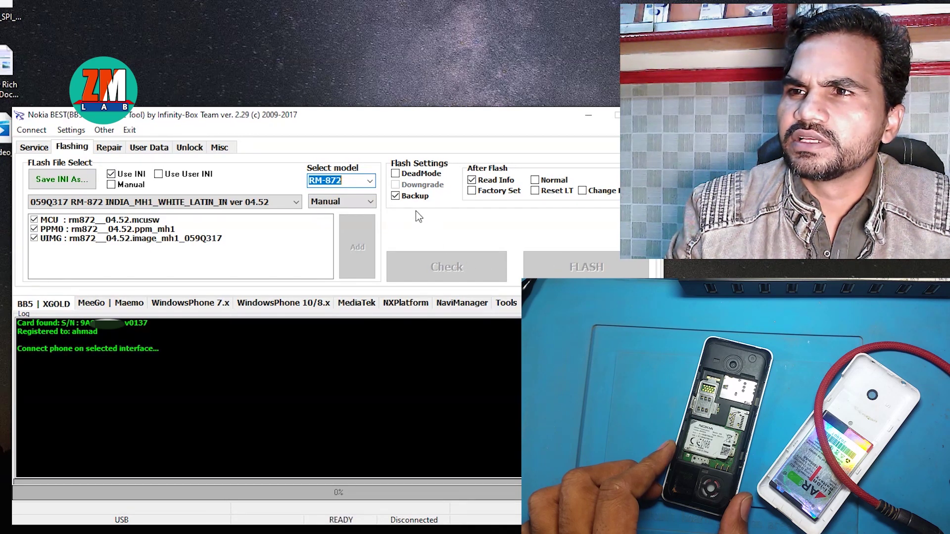
{"action": "left_click", "coordinate": [395, 174]}
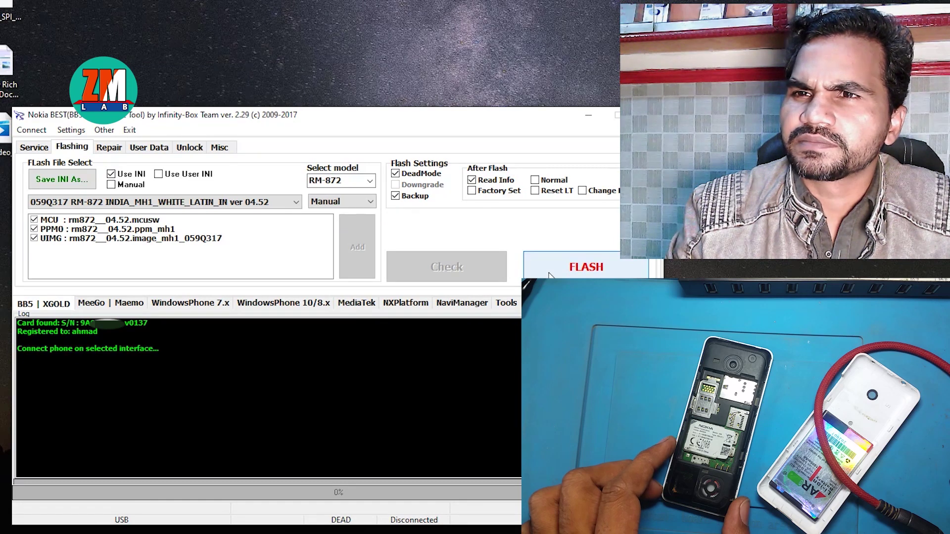
Step: Switch from INI to manual file selection and add rm872__04.52.mcusw, rm872__04.52.ppm_mh1 and rm872__04.52.image_mh1_059Q317
{"action": "left_click", "coordinate": [111, 174]}
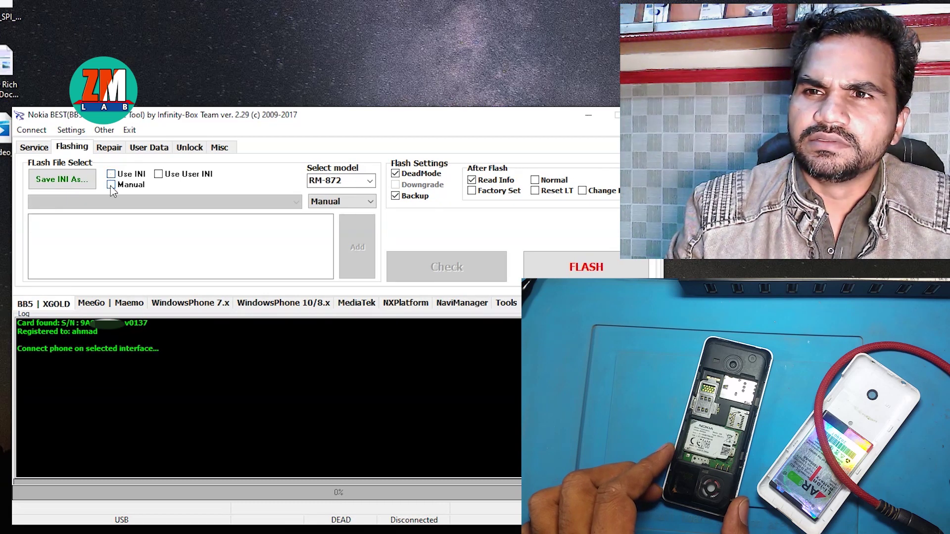
{"action": "left_click", "coordinate": [111, 185]}
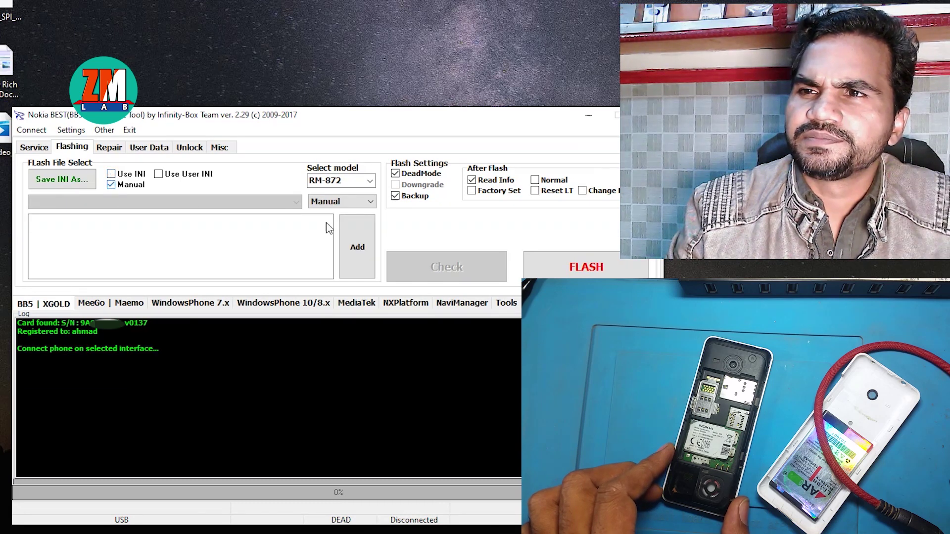
{"action": "left_click", "coordinate": [359, 247]}
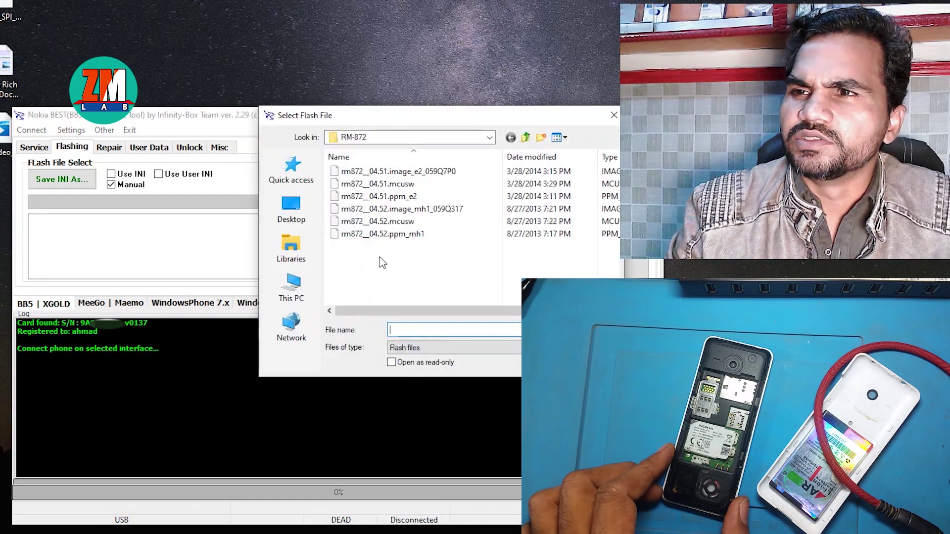
{"action": "left_click", "coordinate": [395, 223]}
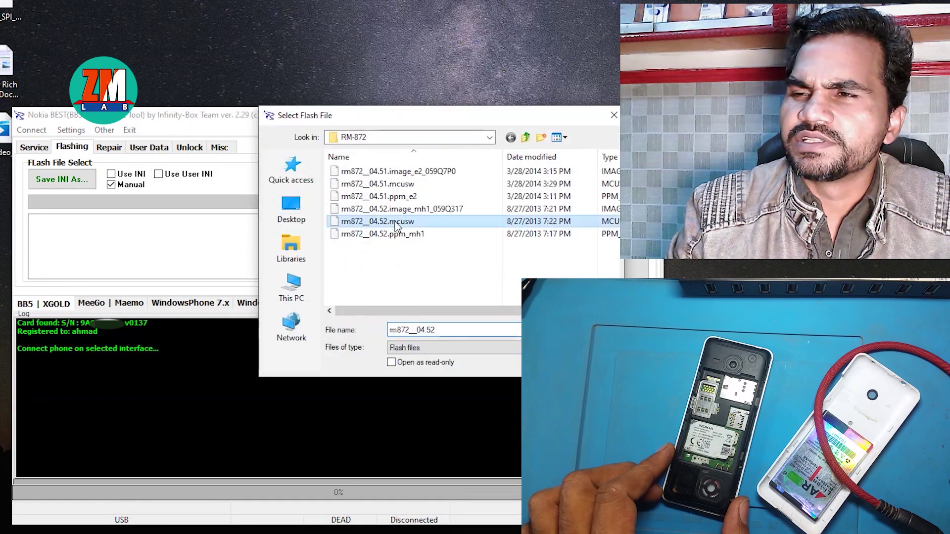
{"action": "double_click", "coordinate": [396, 222]}
{"action": "left_click", "coordinate": [349, 250]}
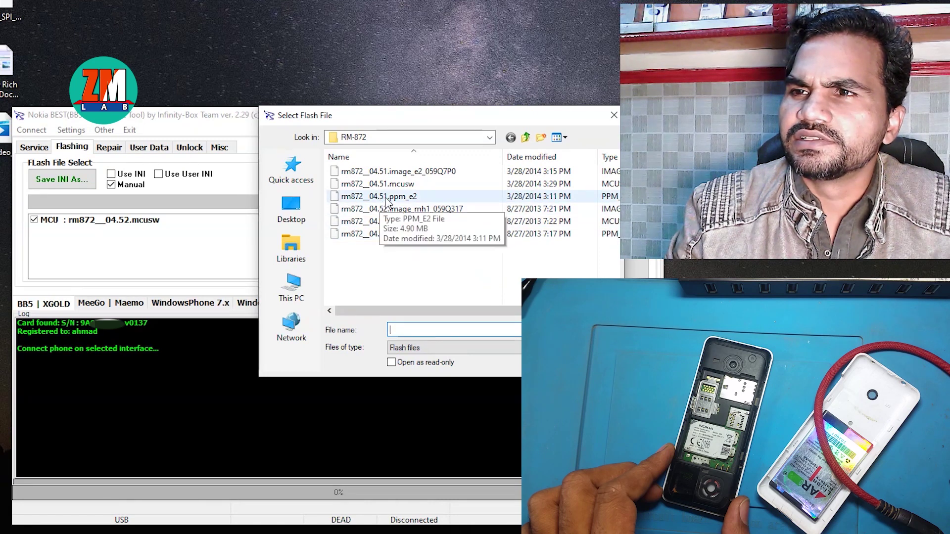
{"action": "double_click", "coordinate": [384, 234]}
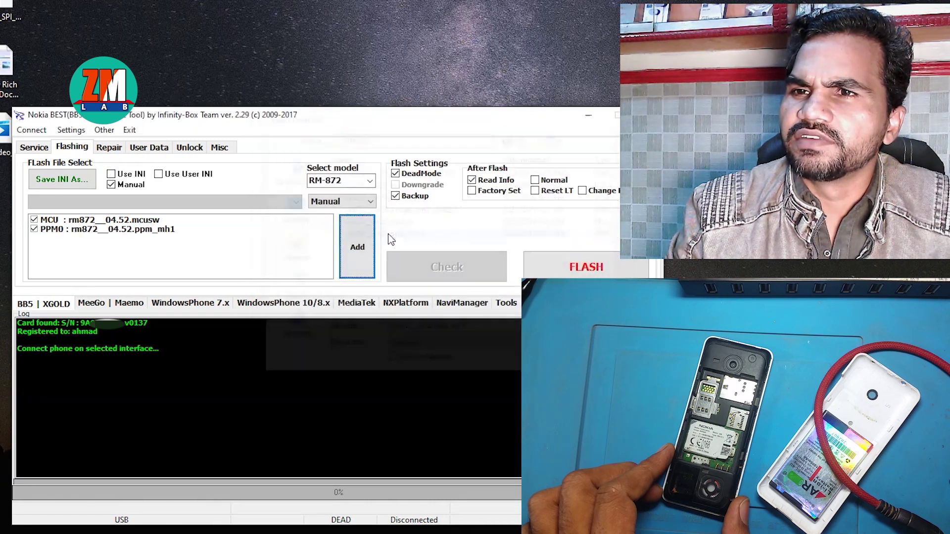
{"action": "left_click", "coordinate": [363, 259]}
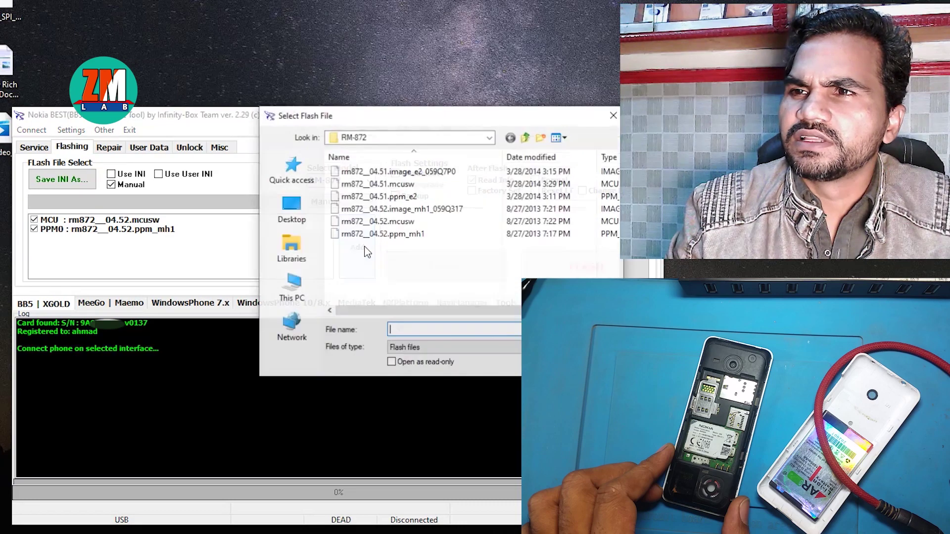
{"action": "double_click", "coordinate": [397, 209]}
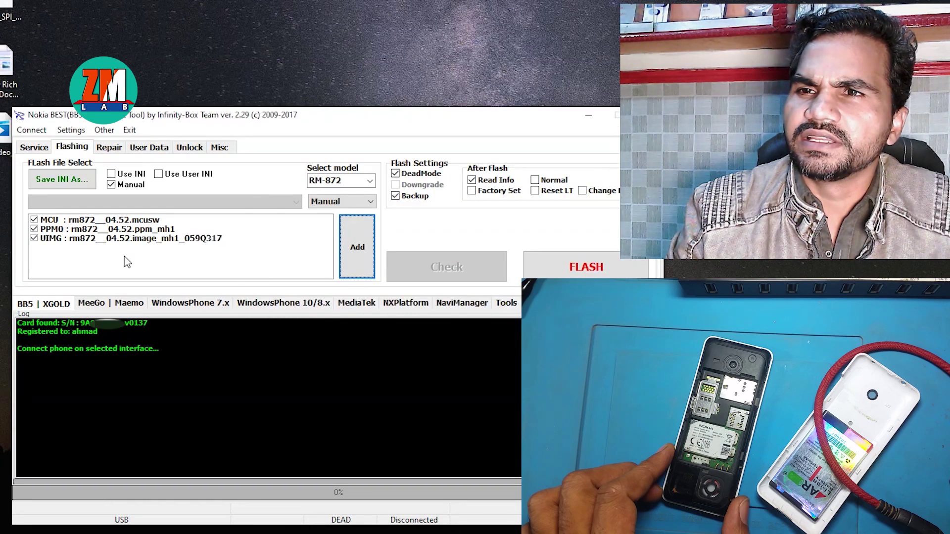
Step: Re-enable the INI option, turn on Normal, Reset LT and Factory Set after flashing, and start flashing the phone
{"action": "left_click", "coordinate": [110, 173]}
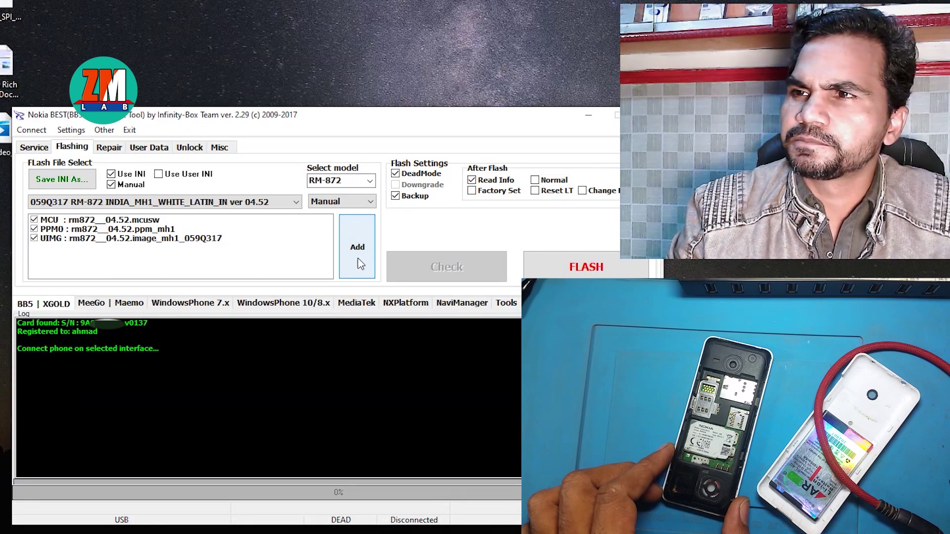
{"action": "left_click", "coordinate": [535, 180]}
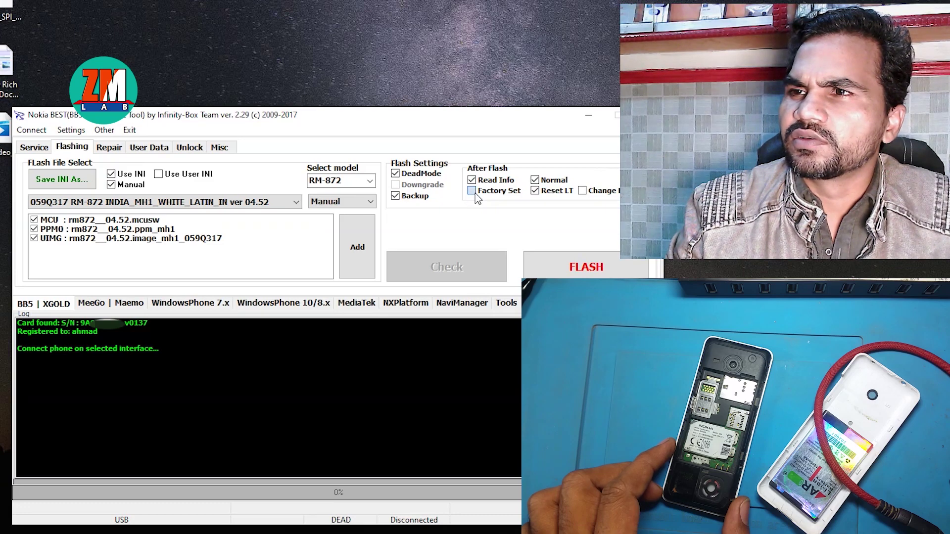
{"action": "left_click", "coordinate": [567, 271]}
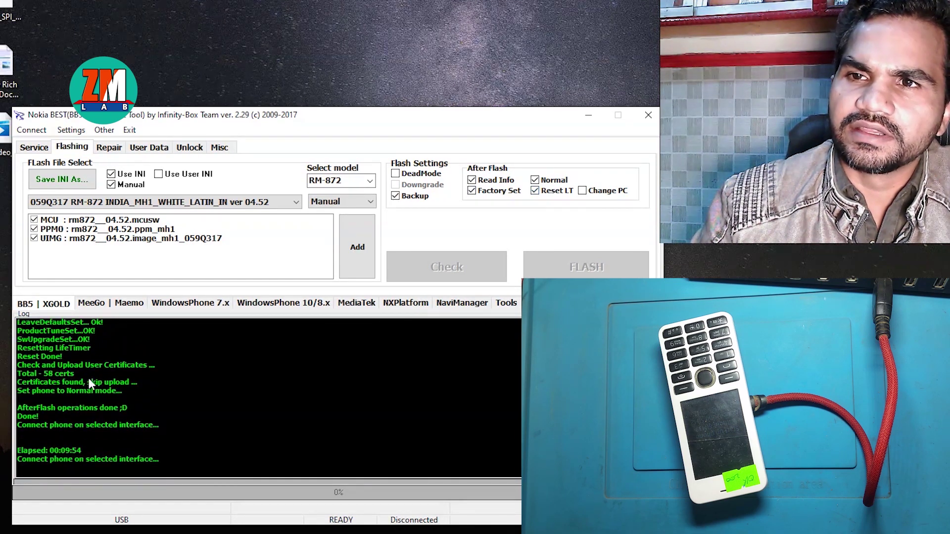
Step: Choose Test as the phone mode in the service functions
{"action": "left_click", "coordinate": [44, 147]}
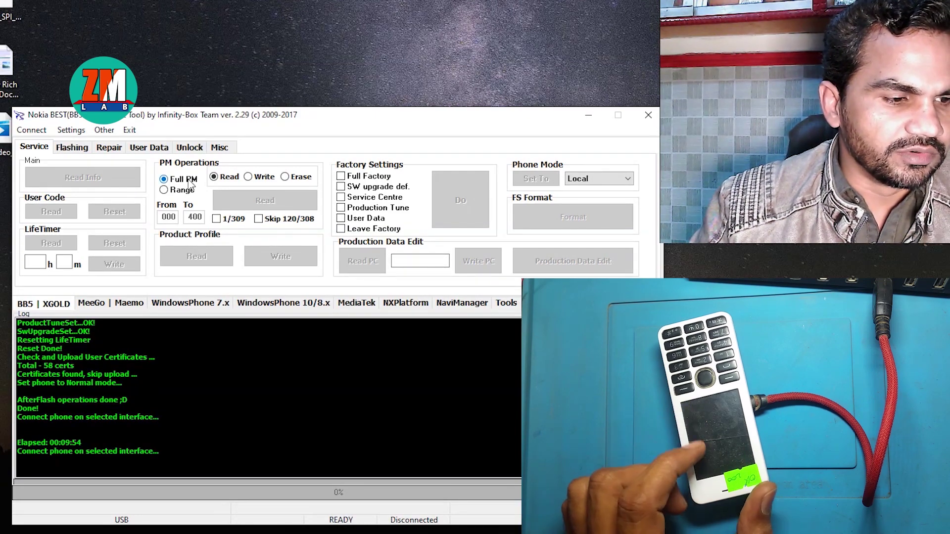
{"action": "left_click", "coordinate": [628, 179]}
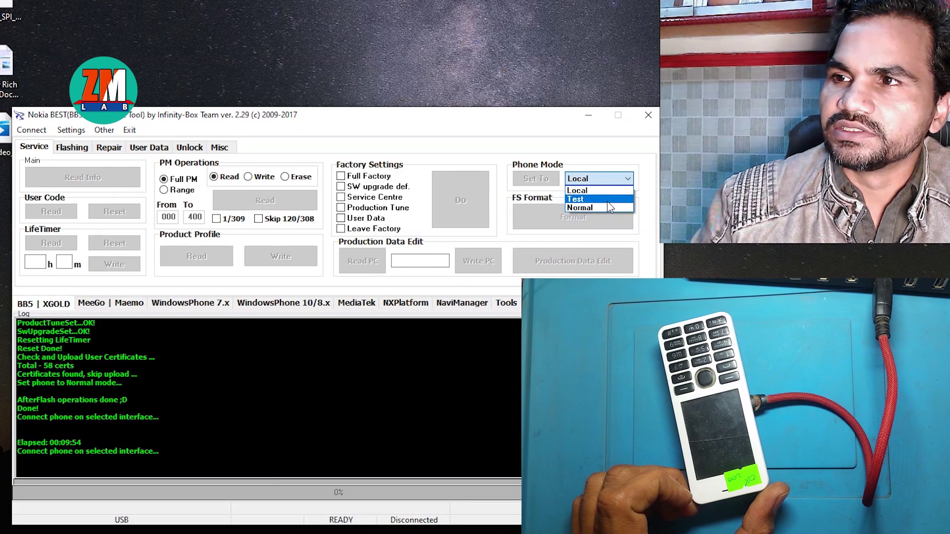
{"action": "left_click", "coordinate": [609, 200]}
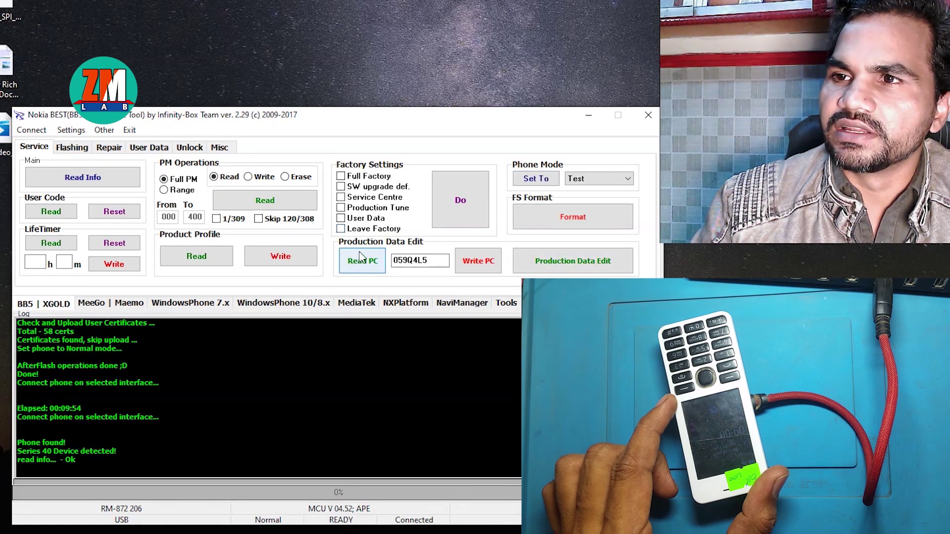
Step: Enable all factory settings: Full Factory, SW upgrade def., Service Centre, Production Tune, User Data and Leave Factory
{"action": "left_click", "coordinate": [341, 229]}
{"action": "left_click", "coordinate": [341, 218]}
{"action": "left_click", "coordinate": [341, 208]}
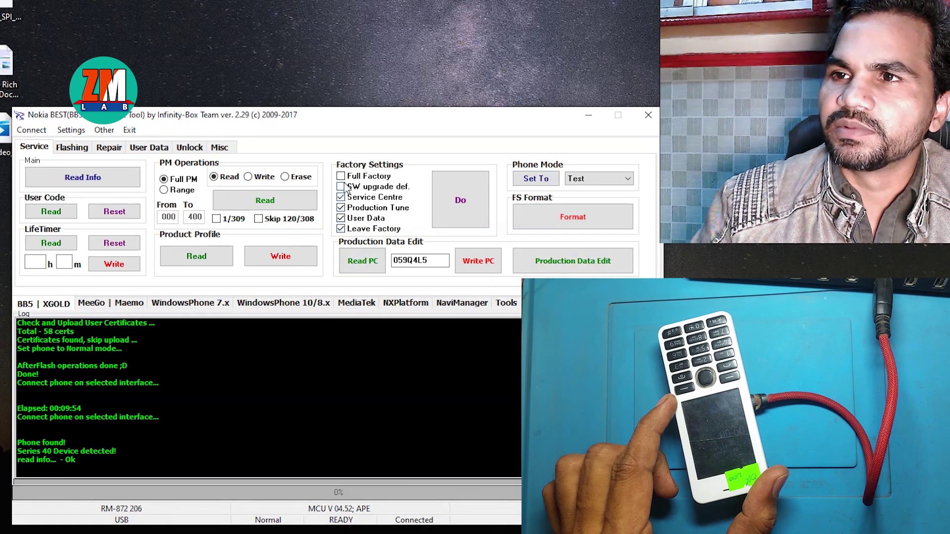
{"action": "left_click", "coordinate": [619, 184]}
{"action": "left_click", "coordinate": [620, 184]}
{"action": "left_click", "coordinate": [583, 184]}
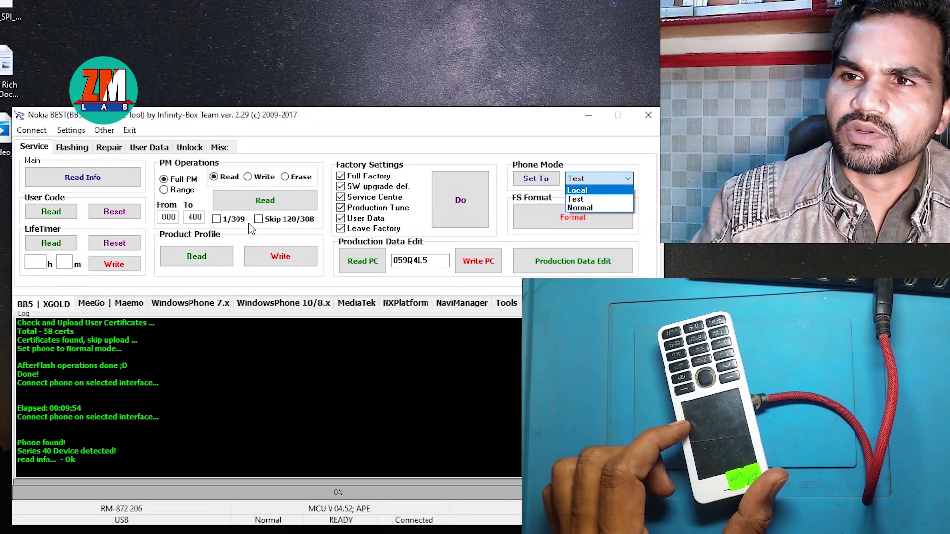
{"action": "left_click", "coordinate": [292, 160]}
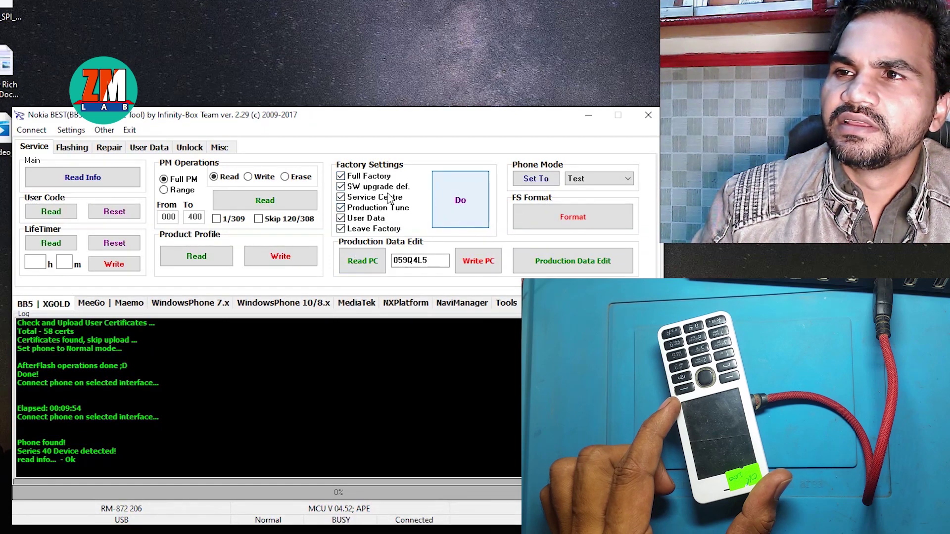
Step: Run the factory reset with the selected factory settings and confirm it
{"action": "left_click", "coordinate": [456, 200]}
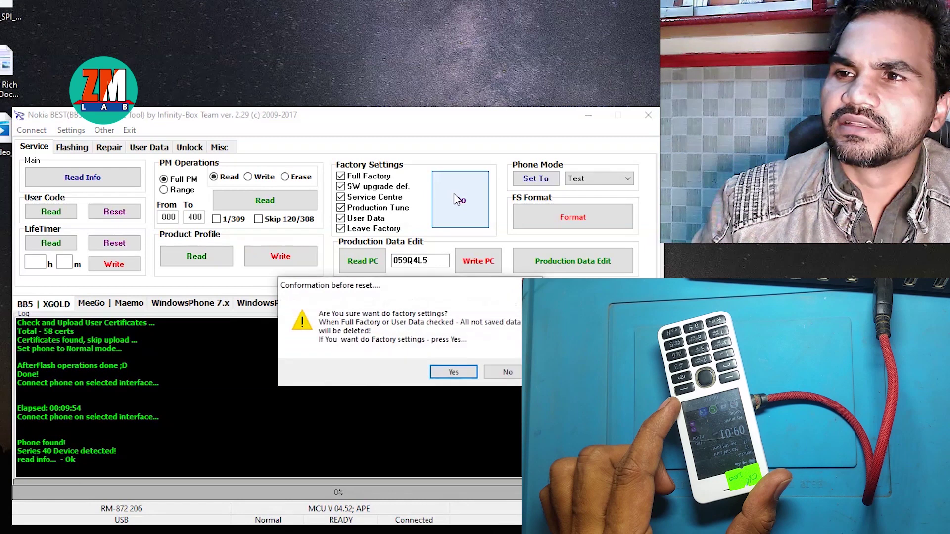
{"action": "left_click", "coordinate": [454, 373]}
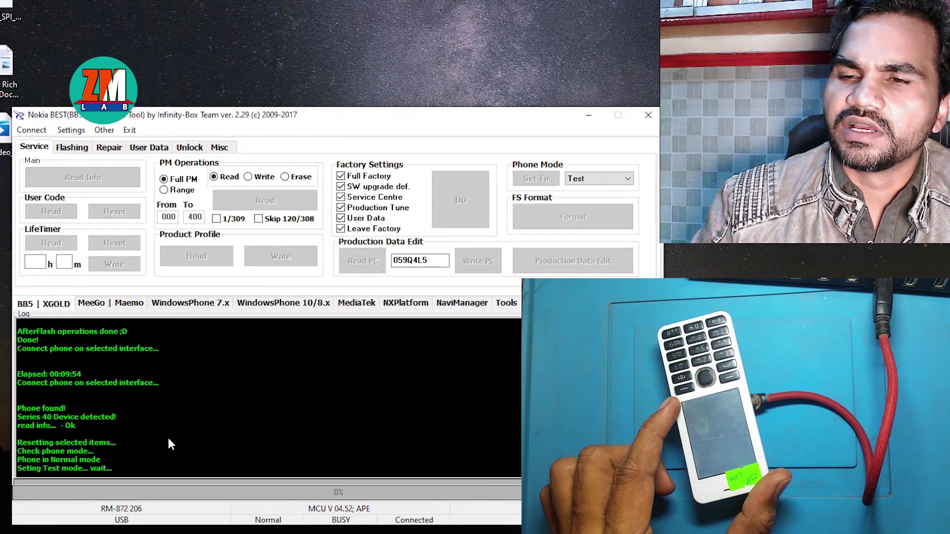